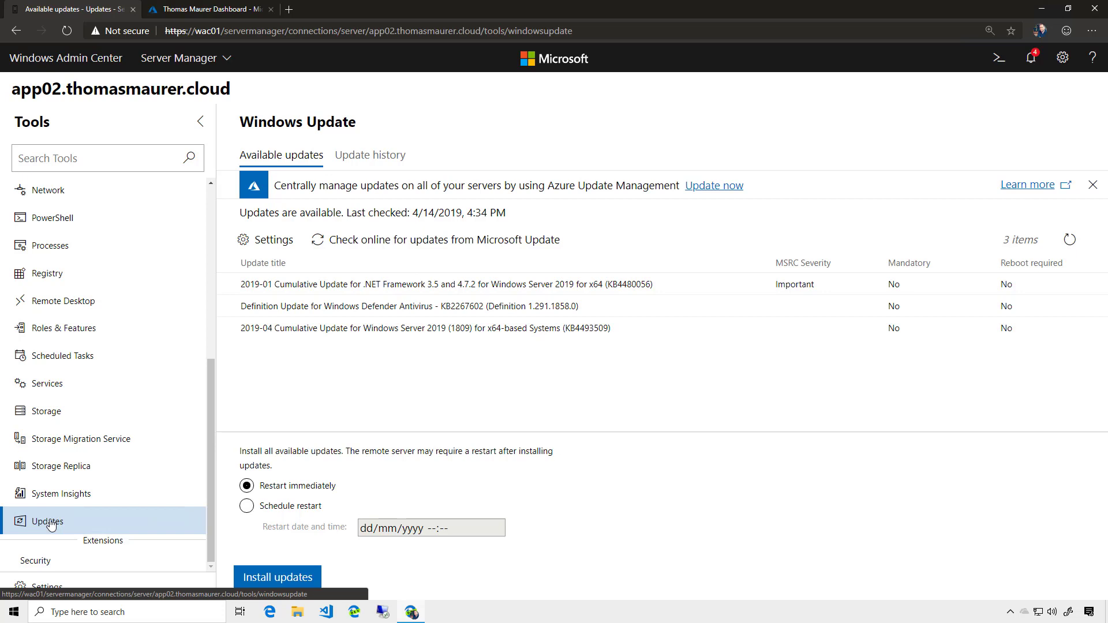
Start setting up Azure Update Management for the server and choose the Microsoft Azure Sponsorship subscription.
{"action": "left_click", "coordinate": [723, 186]}
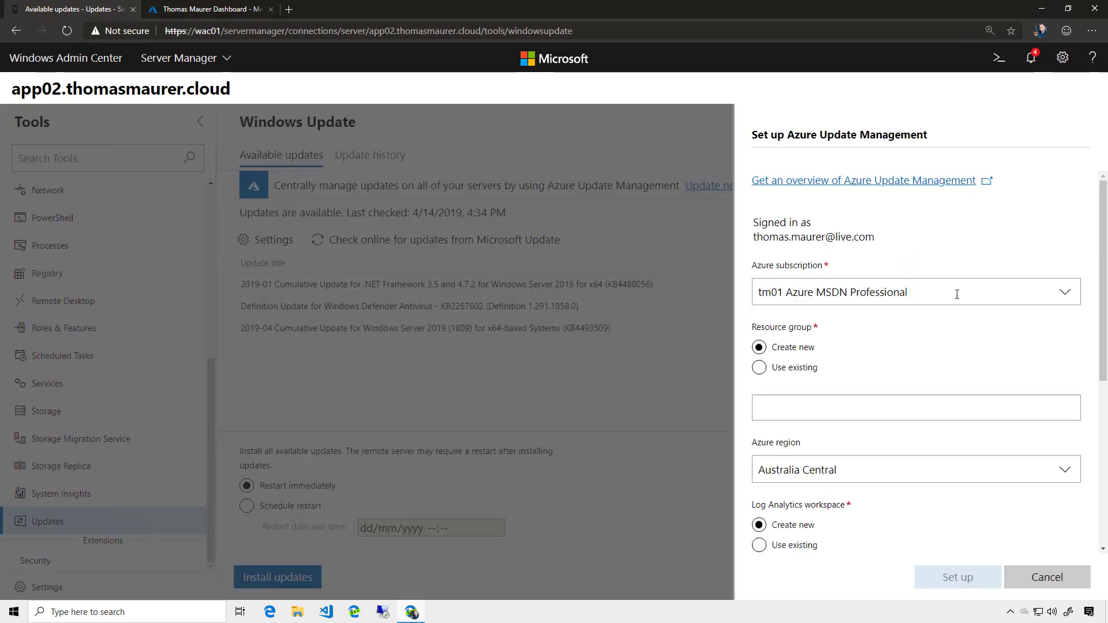
{"action": "left_click", "coordinate": [979, 297]}
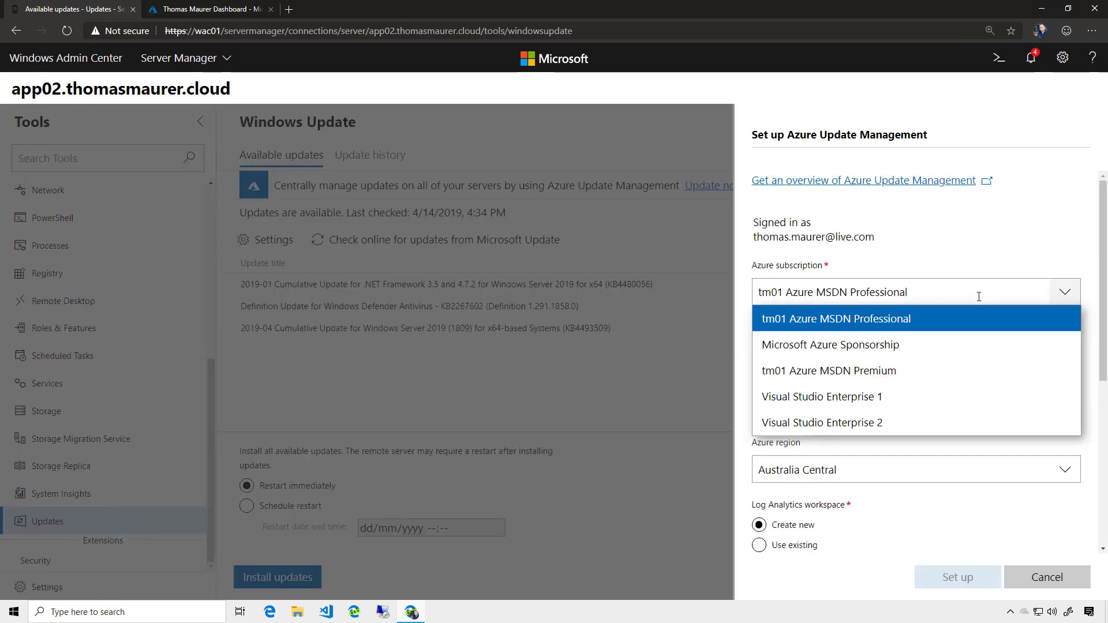
{"action": "left_click", "coordinate": [947, 350]}
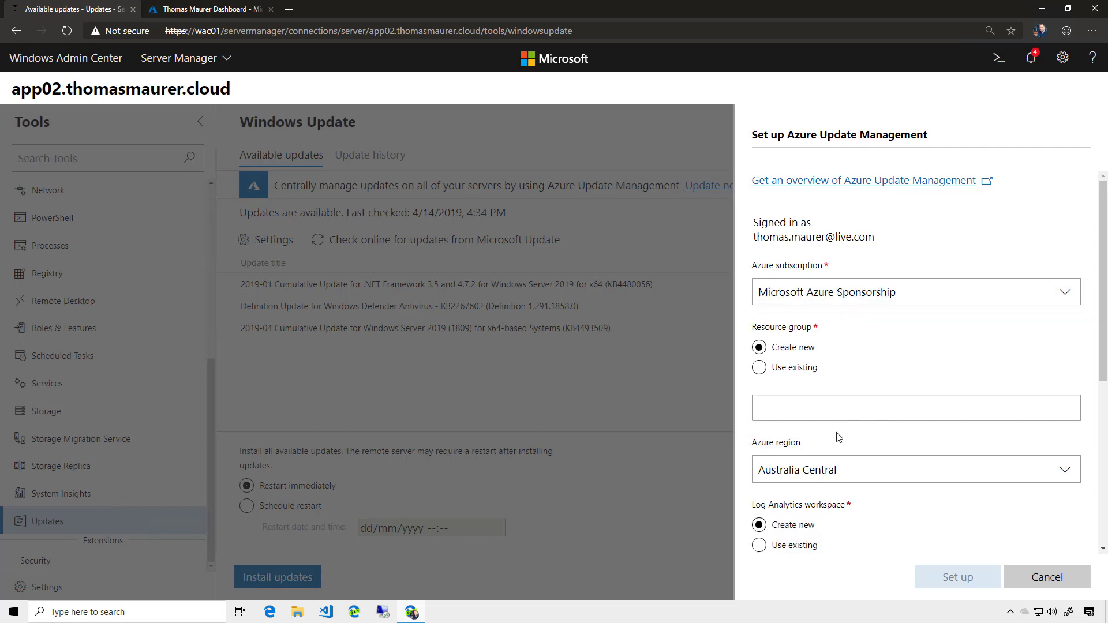
Specify a new resource group named azureupdate-rg in the West Europe region.
{"action": "left_click", "coordinate": [832, 412]}
{"action": "type", "text": "azureupdated-rg"}
{"action": "key", "text": "BackSpace"}
{"action": "key", "text": "BackSpace"}
{"action": "key", "text": "BackSpace"}
{"action": "key", "text": "BackSpace"}
{"action": "key", "text": "BackSpace"}
{"action": "type", "text": "e-rg"}
{"action": "scroll", "coordinate": [926, 233], "scroll_direction": "down", "scroll_amount": 3}
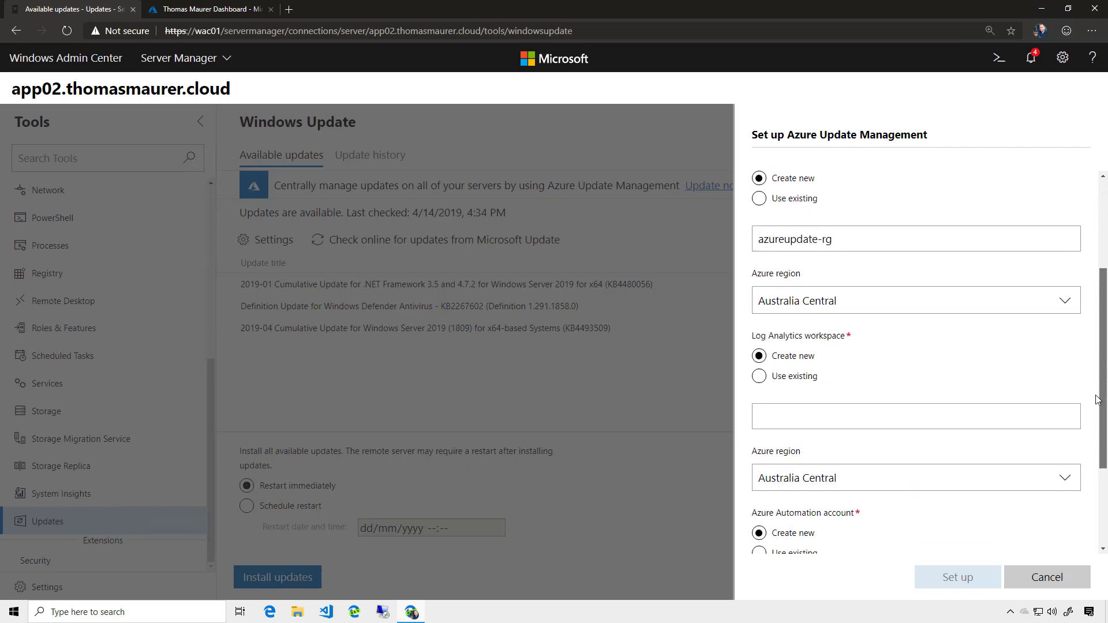
{"action": "left_click", "coordinate": [916, 249]}
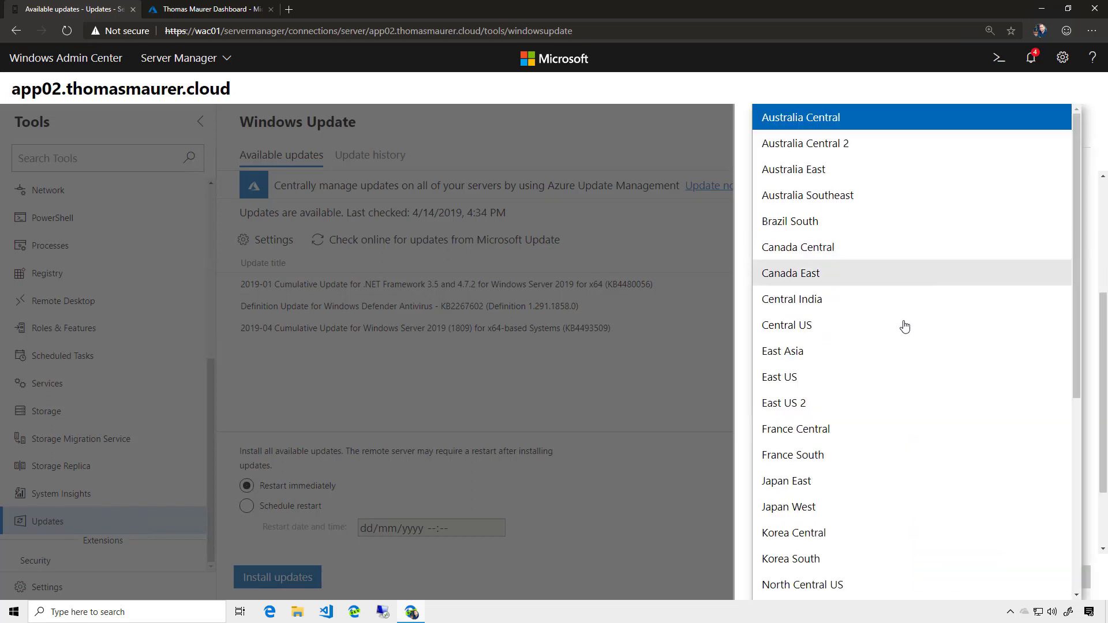
{"action": "scroll", "coordinate": [916, 423], "scroll_direction": "down", "scroll_amount": 6}
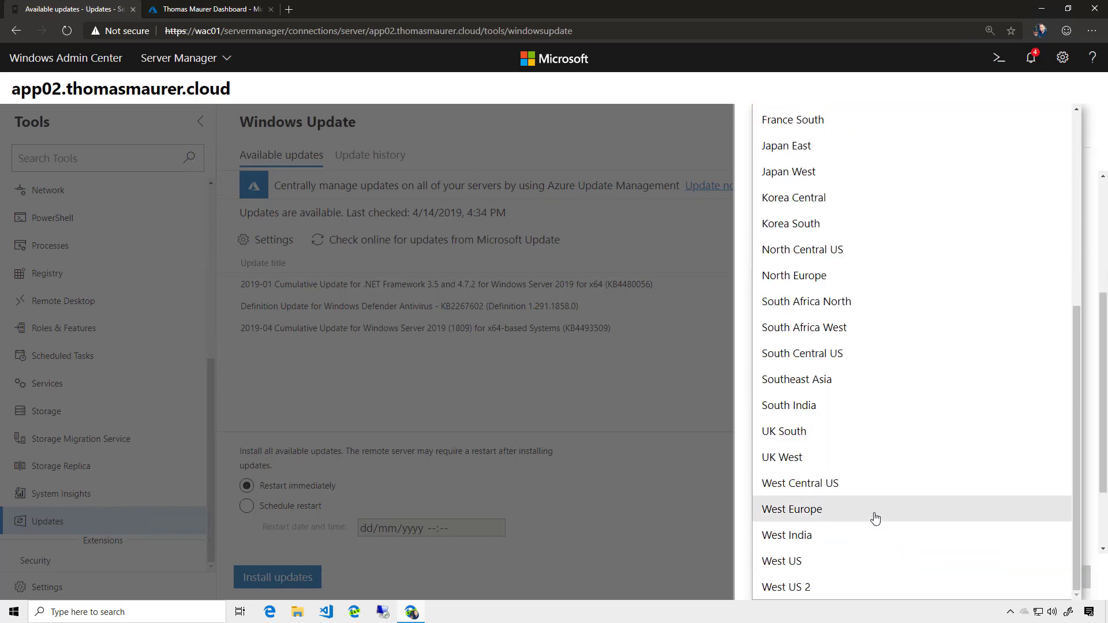
{"action": "left_click", "coordinate": [873, 513]}
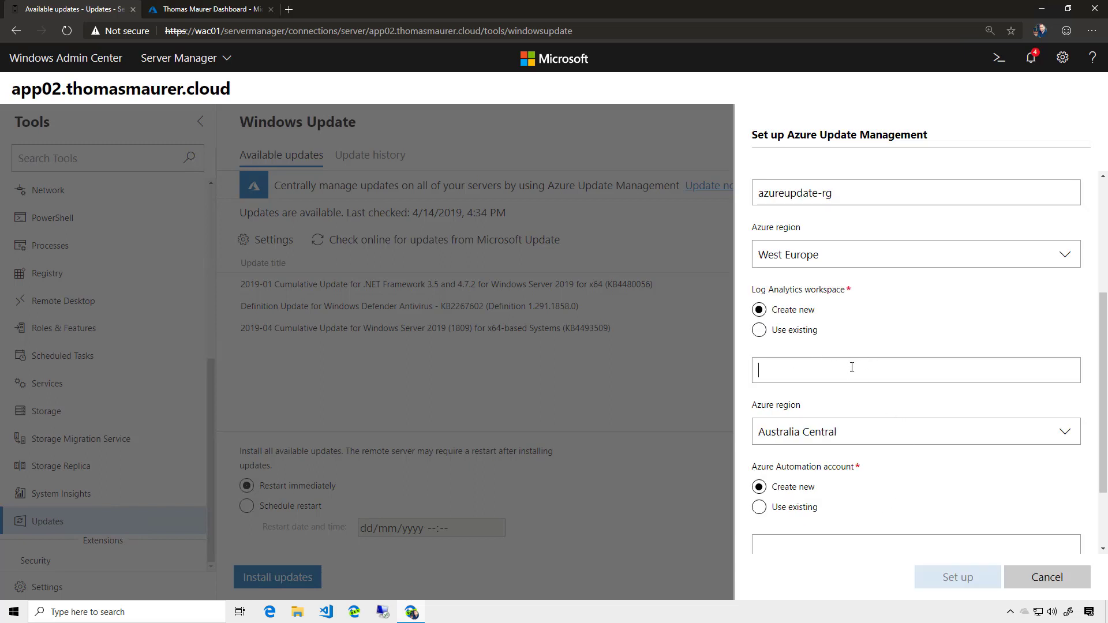
Specify a new Log Analytics workspace named azureupdatewac01 in the West Europe region.
{"action": "type", "text": "azureupa"}
{"action": "key", "text": "BackSpace"}
{"action": "type", "text": "datewac01"}
{"action": "left_click", "coordinate": [894, 434]}
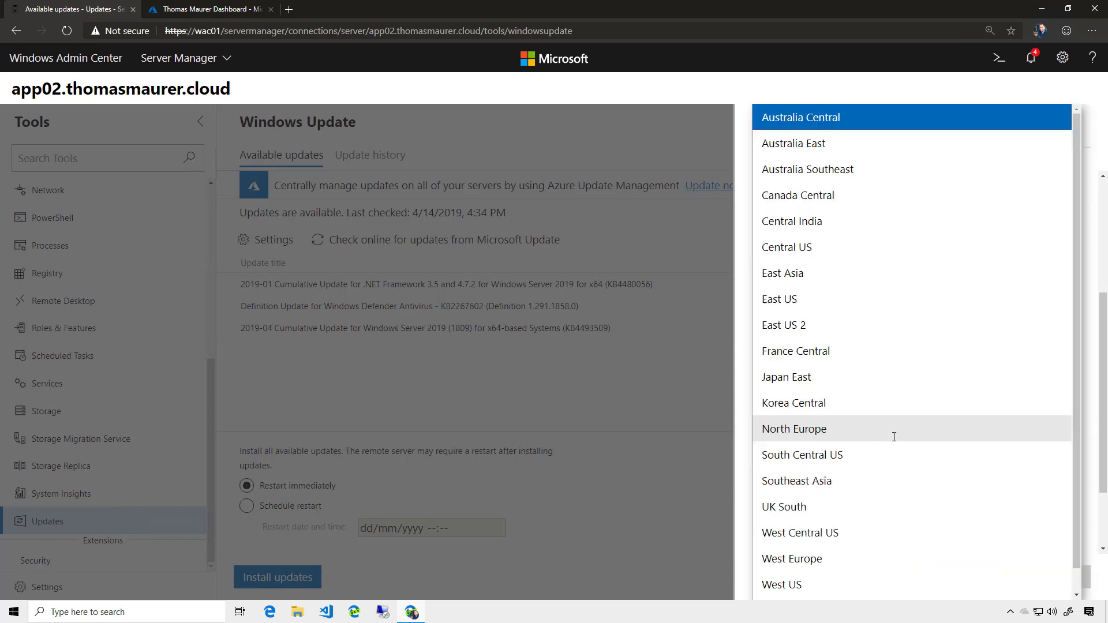
{"action": "scroll", "coordinate": [901, 462], "scroll_direction": "down", "scroll_amount": 1}
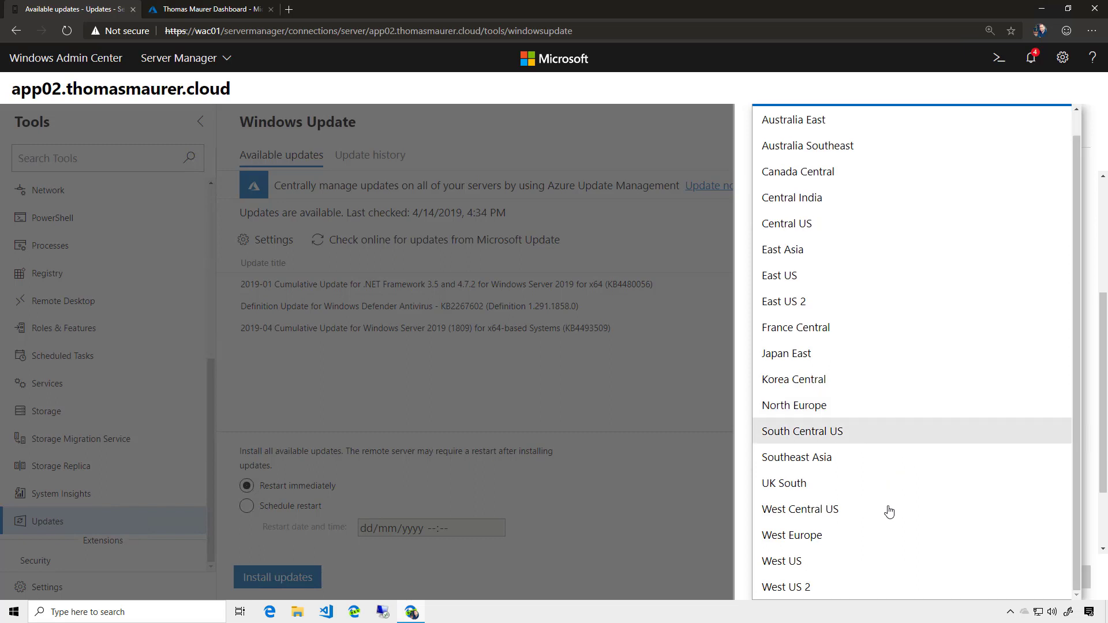
{"action": "left_click", "coordinate": [870, 536]}
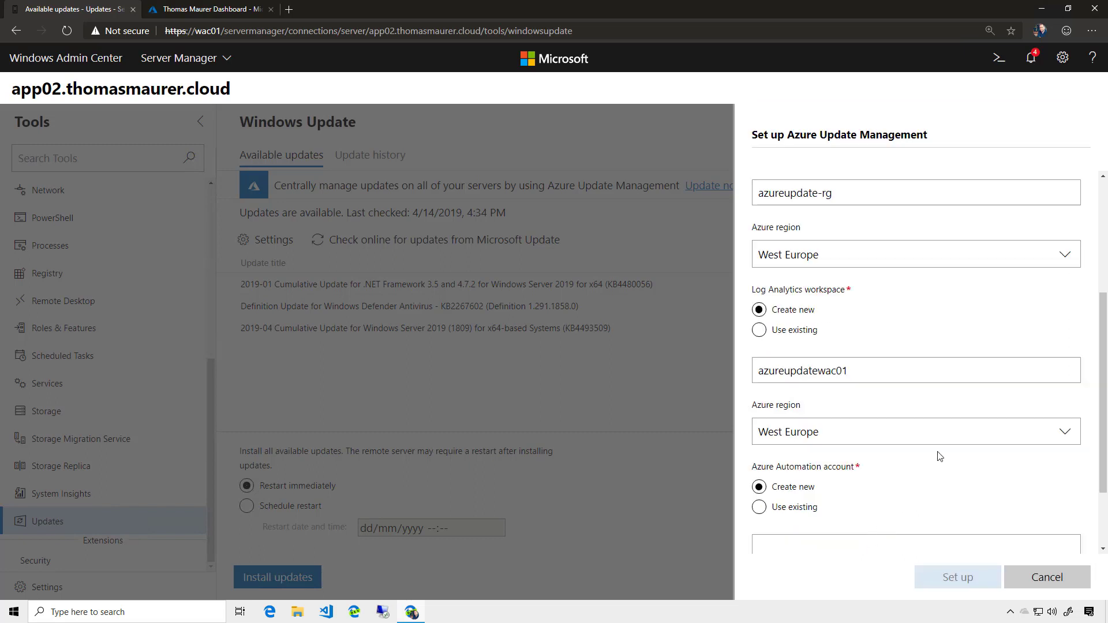
Specify a new Azure Automation account named wacupdateauto01 in West Europe and run the Update Management setup.
{"action": "scroll", "coordinate": [1106, 460], "scroll_direction": "down", "scroll_amount": 2}
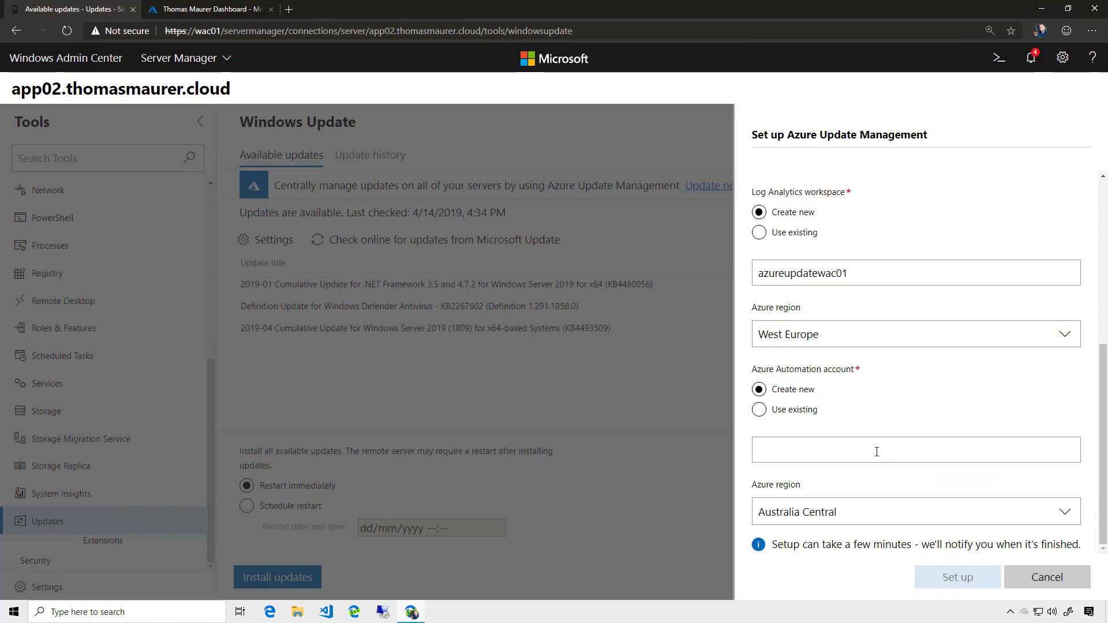
{"action": "type", "text": "wac"}
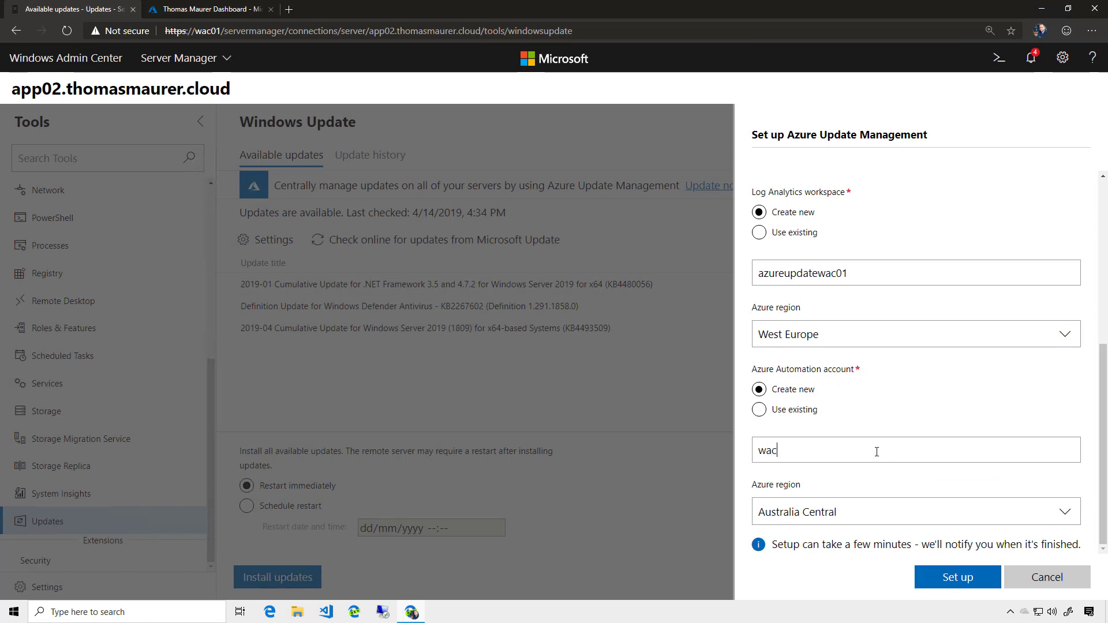
{"action": "type", "text": "updateauto01"}
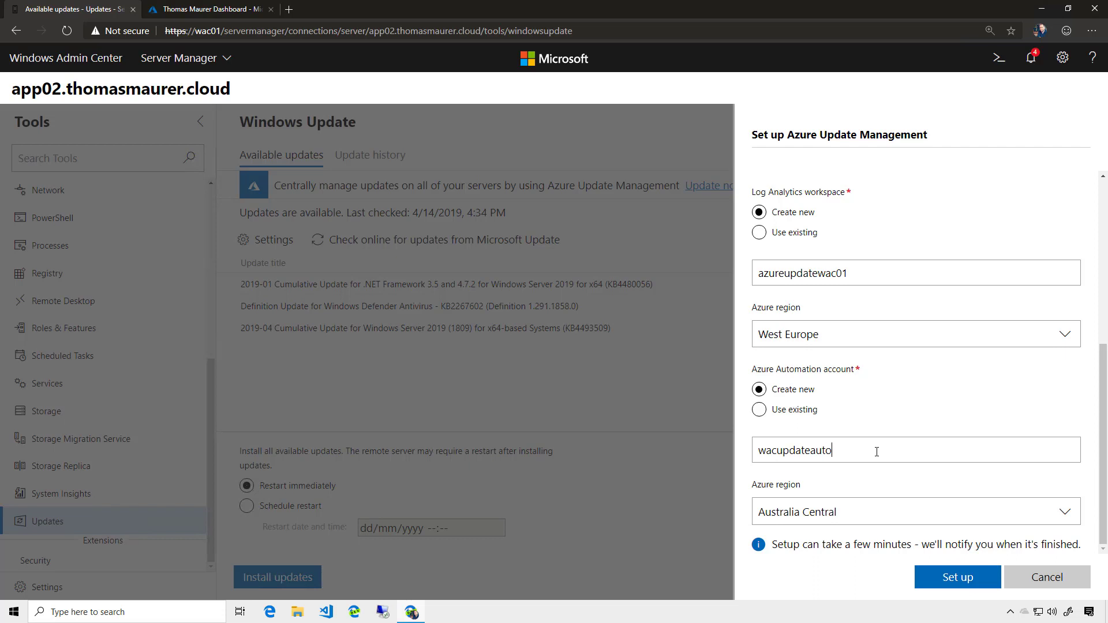
{"action": "left_click", "coordinate": [895, 521]}
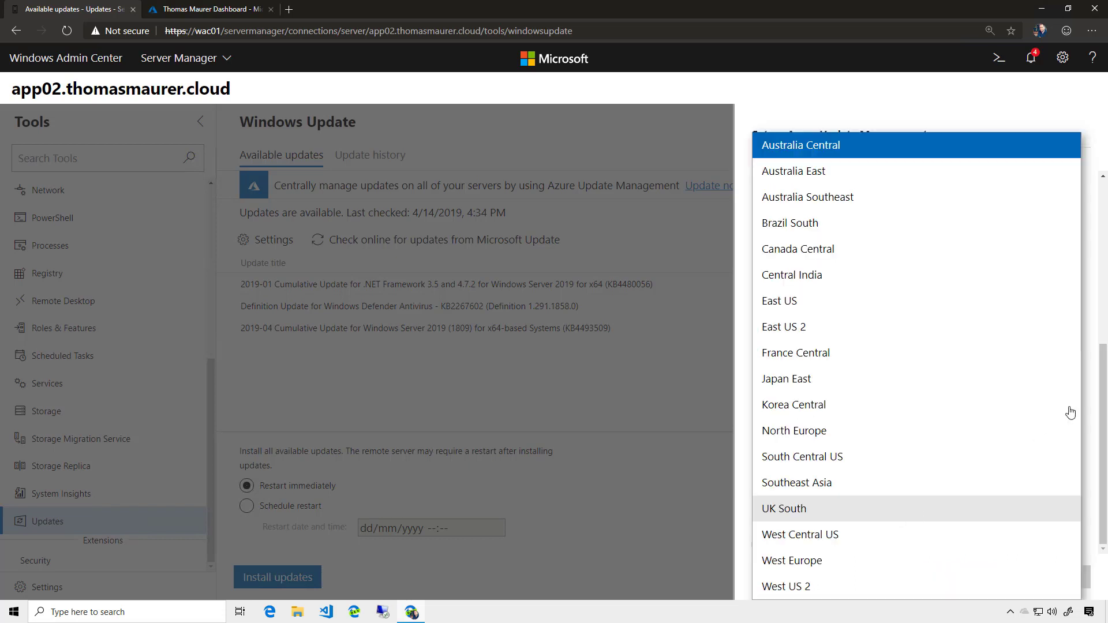
{"action": "left_click", "coordinate": [868, 572]}
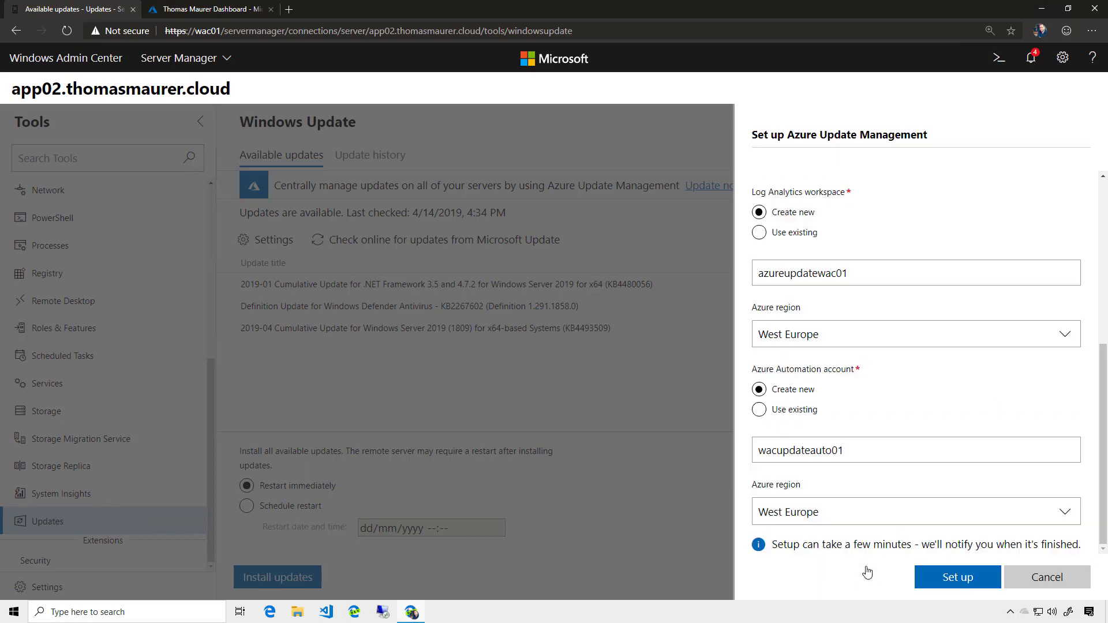
{"action": "left_click", "coordinate": [990, 577]}
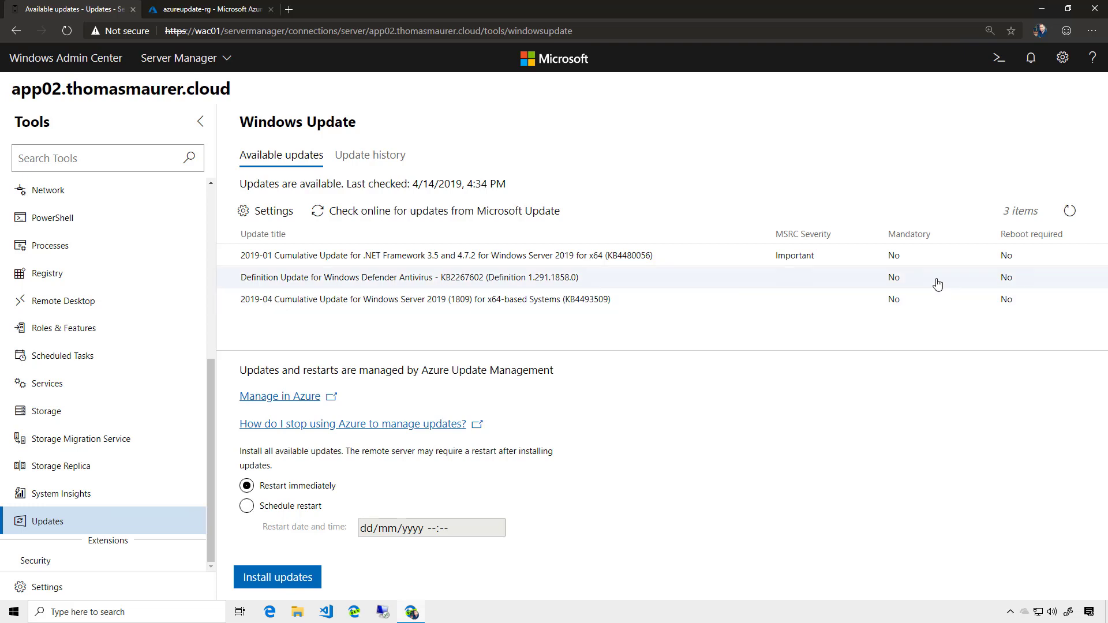
Check the setup notifications, then switch to the Azure portal and examine the update assessment of the Updates(azureupdatewac01) solution.
{"action": "left_click", "coordinate": [1033, 60]}
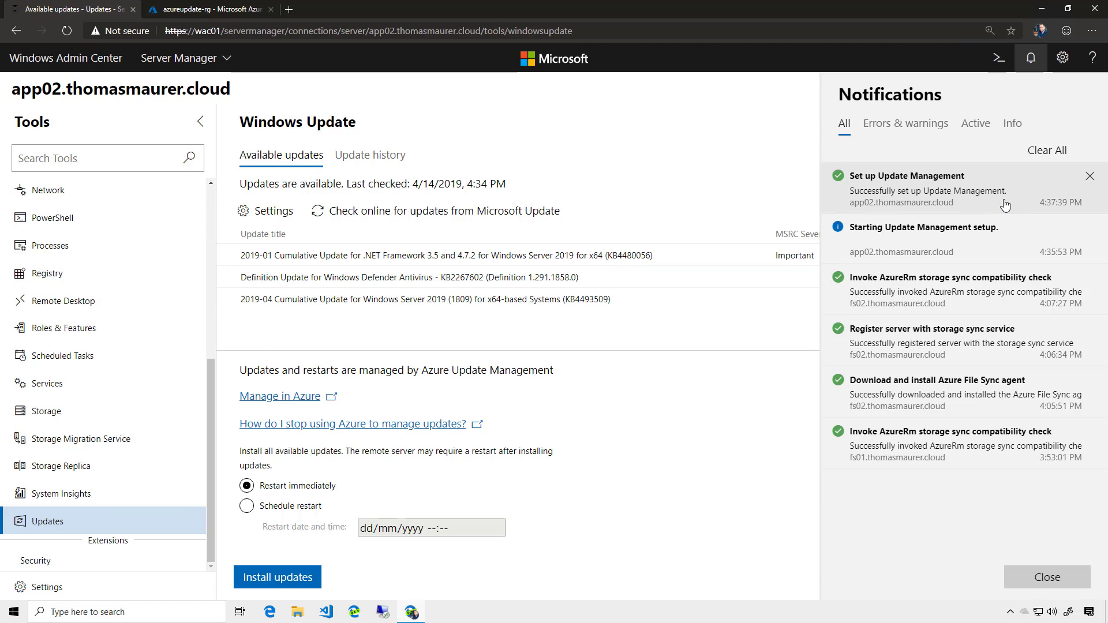
{"action": "left_click", "coordinate": [216, 15]}
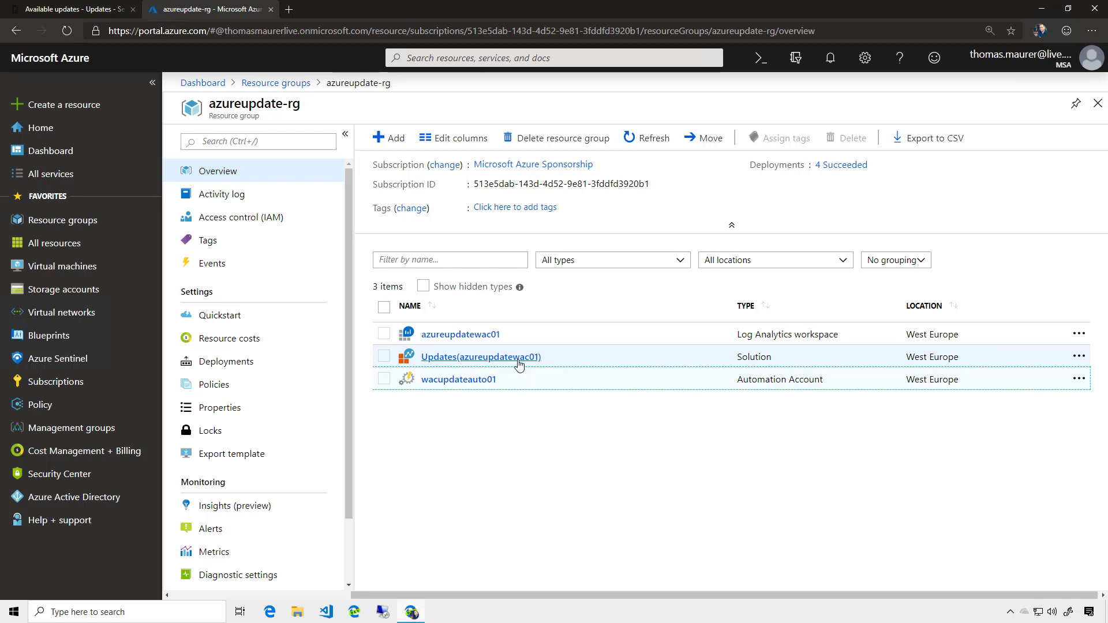
{"action": "left_click", "coordinate": [501, 358]}
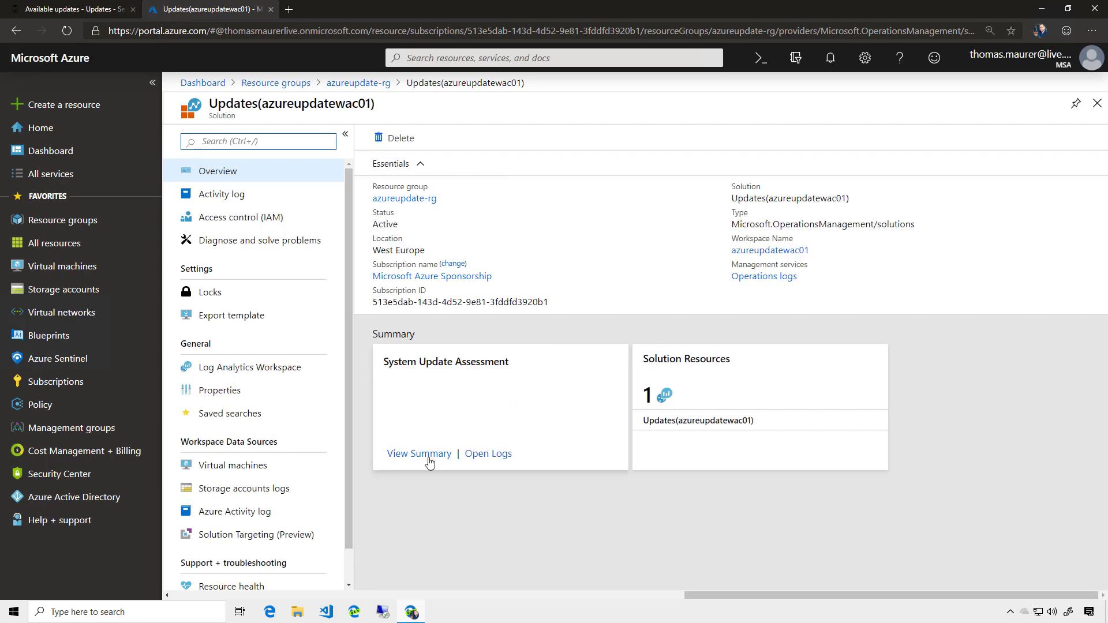
{"action": "left_click", "coordinate": [429, 458]}
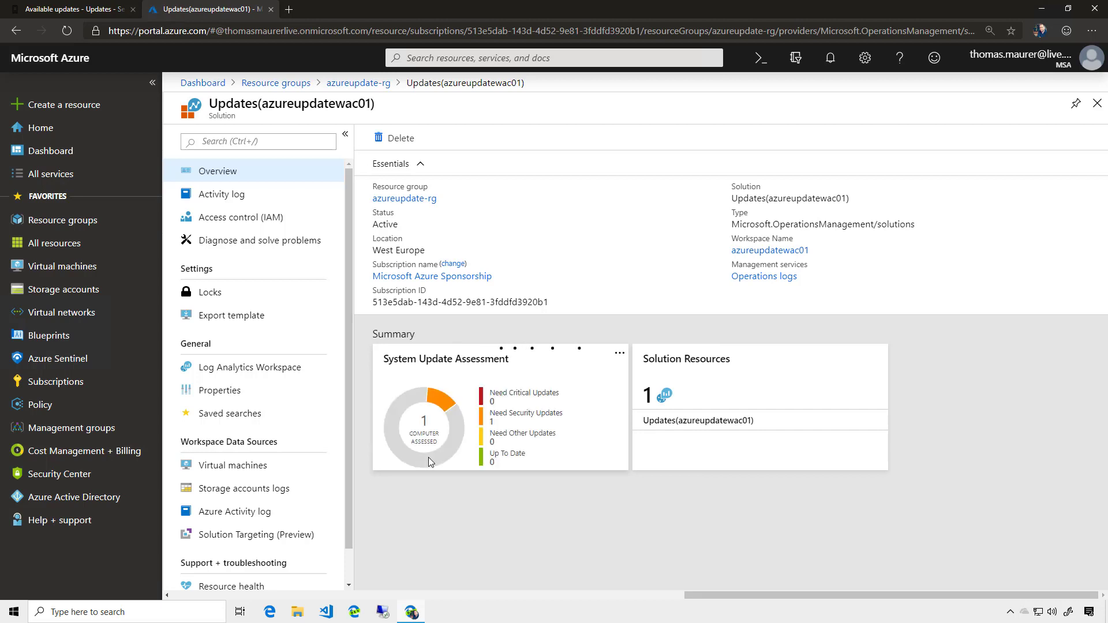
{"action": "left_click", "coordinate": [514, 422]}
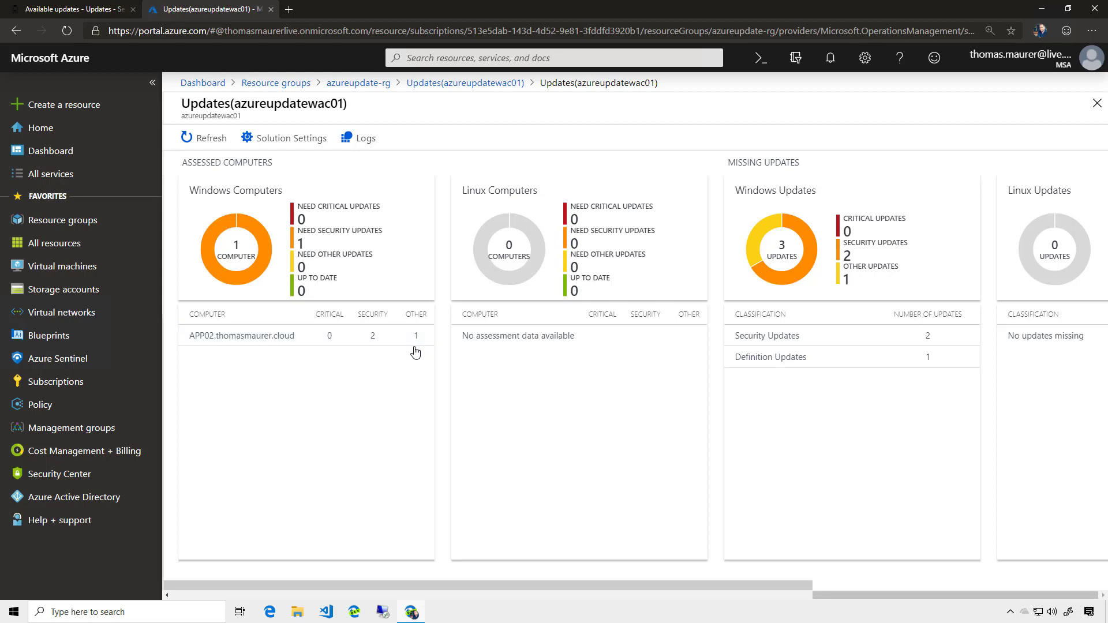
Return to the azureupdate-rg resource group and open Update management for the wacupdateauto01 automation account.
{"action": "left_click", "coordinate": [369, 82]}
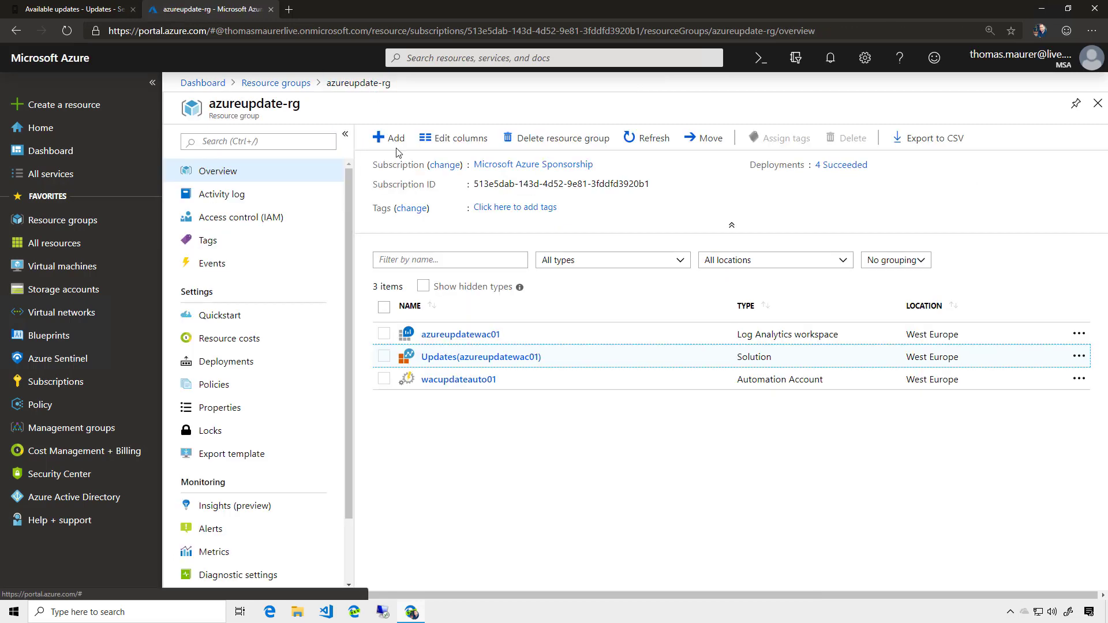
{"action": "left_click", "coordinate": [445, 380]}
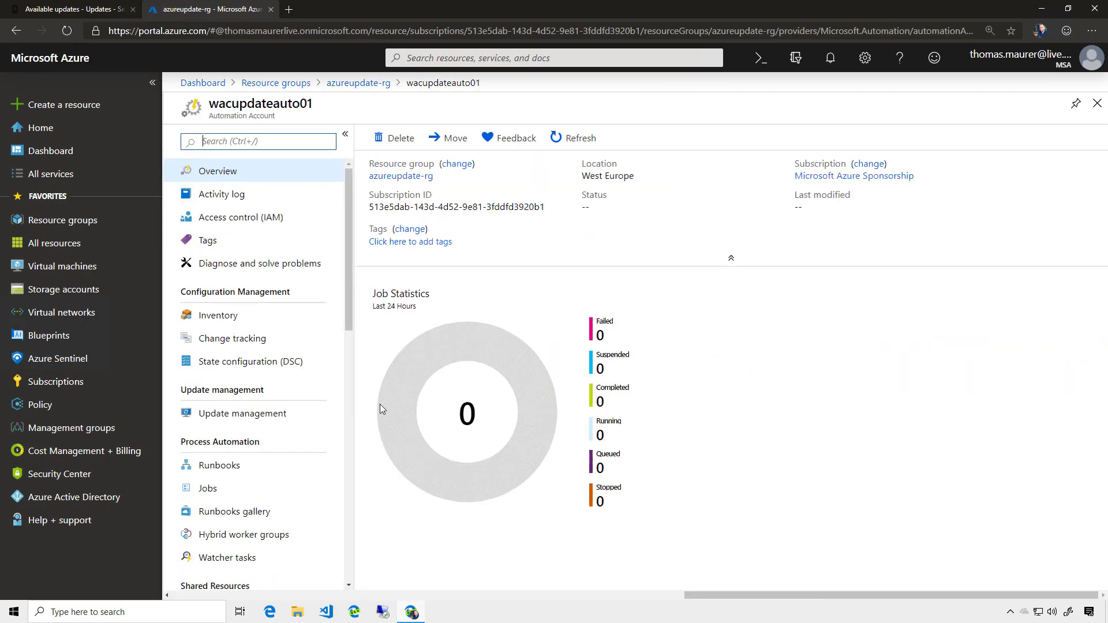
{"action": "left_click", "coordinate": [277, 421]}
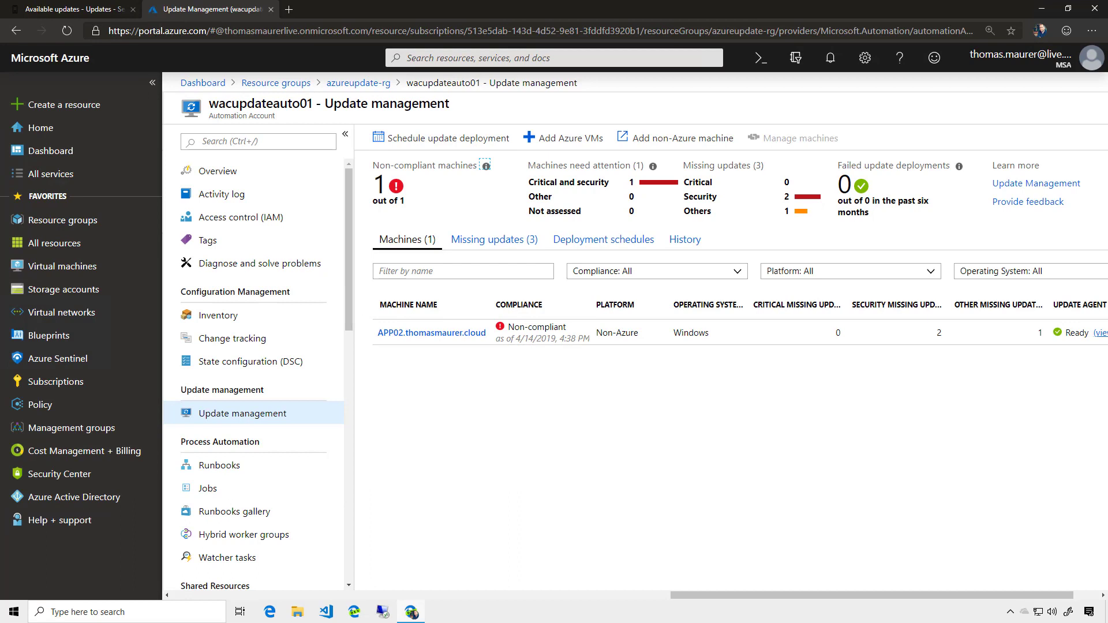
Start a new update deployment named updateappserver and add the APP02 machine to it.
{"action": "left_click", "coordinate": [479, 142]}
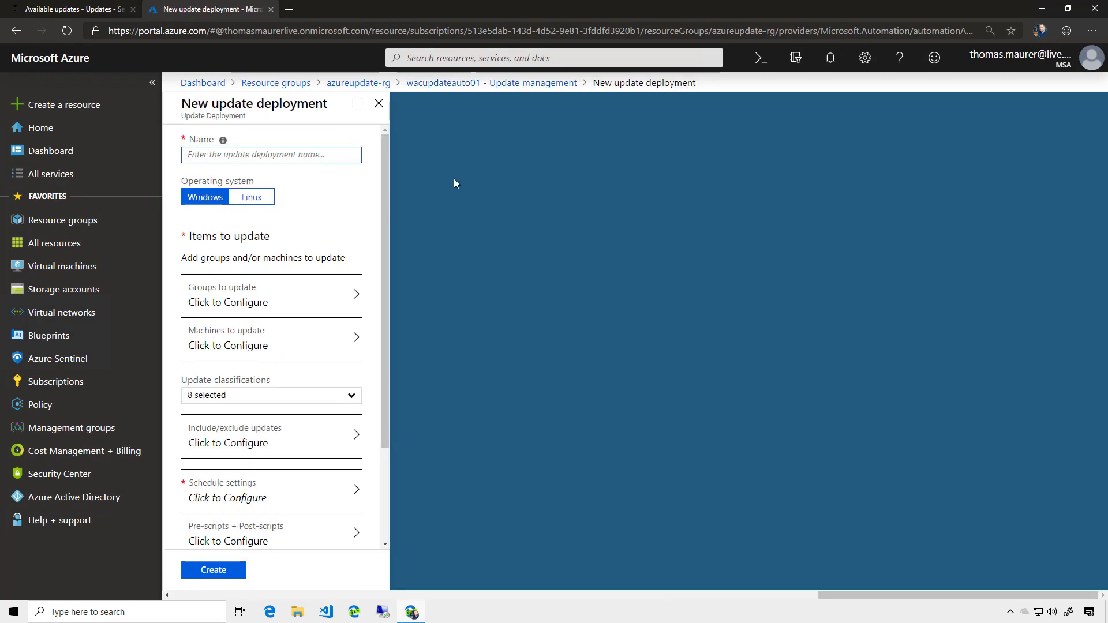
{"action": "type", "text": "updateappserver"}
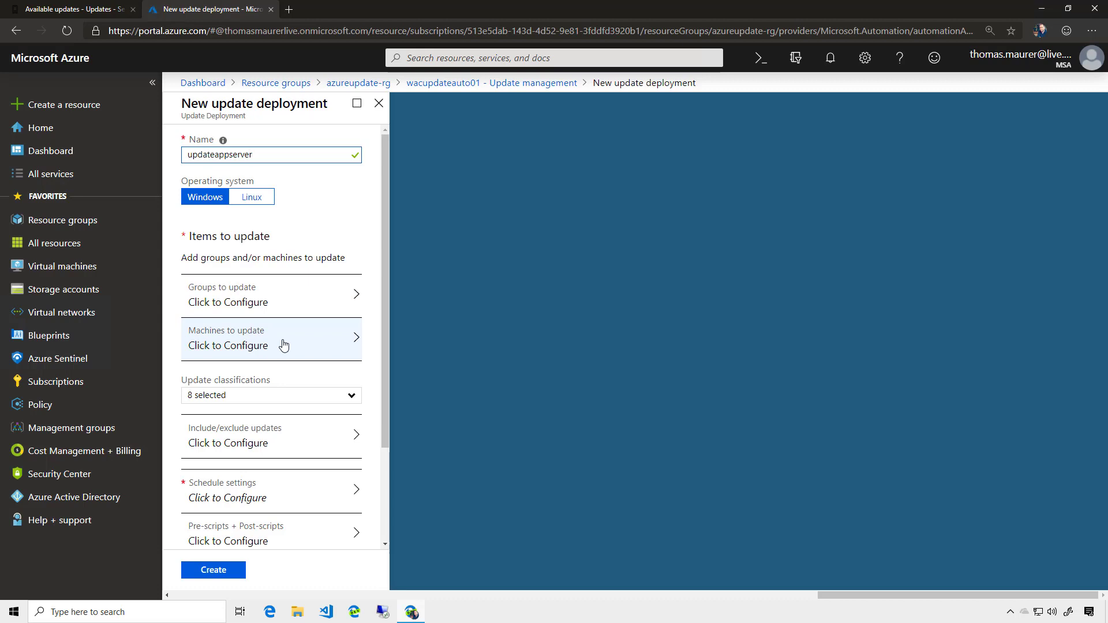
{"action": "left_click", "coordinate": [283, 345]}
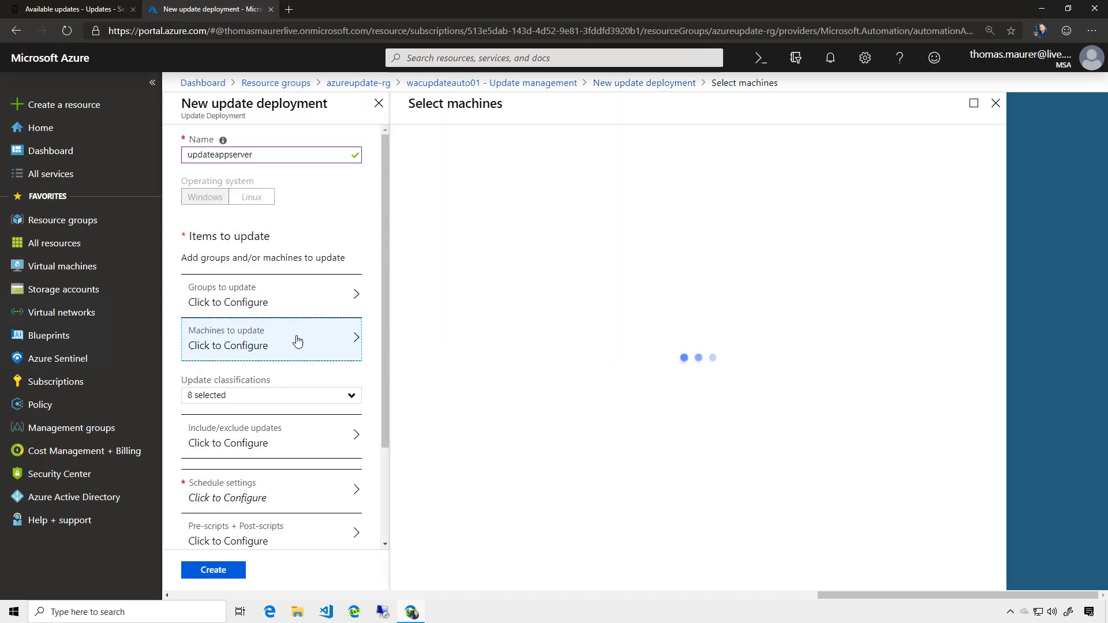
{"action": "left_click", "coordinate": [602, 185]}
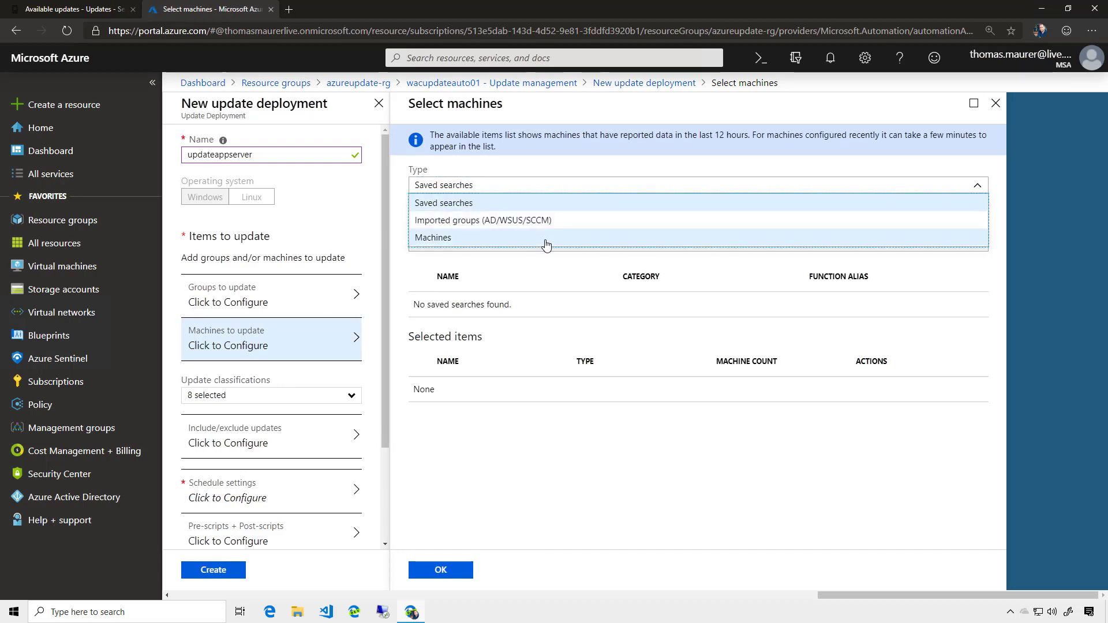
{"action": "left_click", "coordinate": [547, 237]}
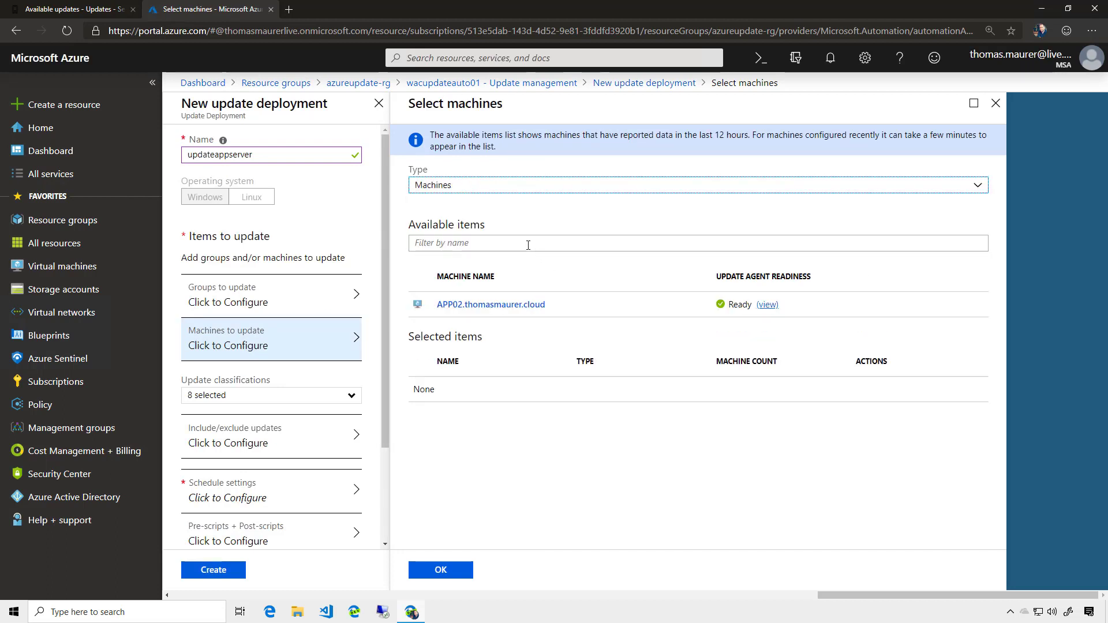
{"action": "left_click", "coordinate": [519, 305]}
{"action": "left_click", "coordinate": [449, 576]}
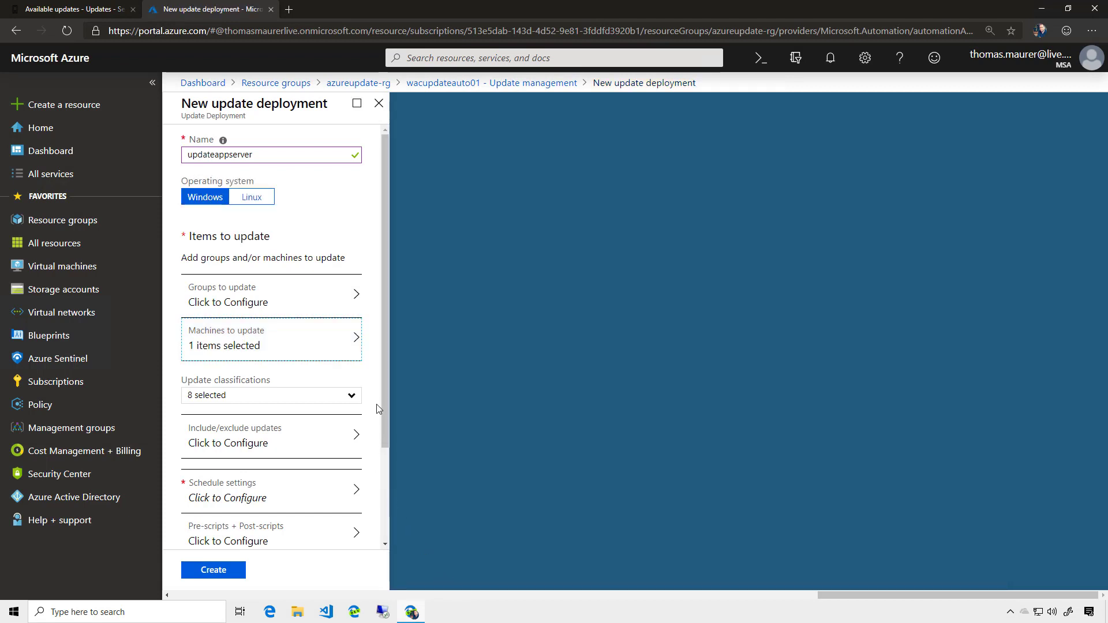
Schedule the deployment once for 2019-04-14 at 5:15 PM, keep the Reboot if required option, and create it.
{"action": "scroll", "coordinate": [386, 398], "scroll_direction": "down", "scroll_amount": 1}
{"action": "scroll", "coordinate": [386, 402], "scroll_direction": "down", "scroll_amount": 2}
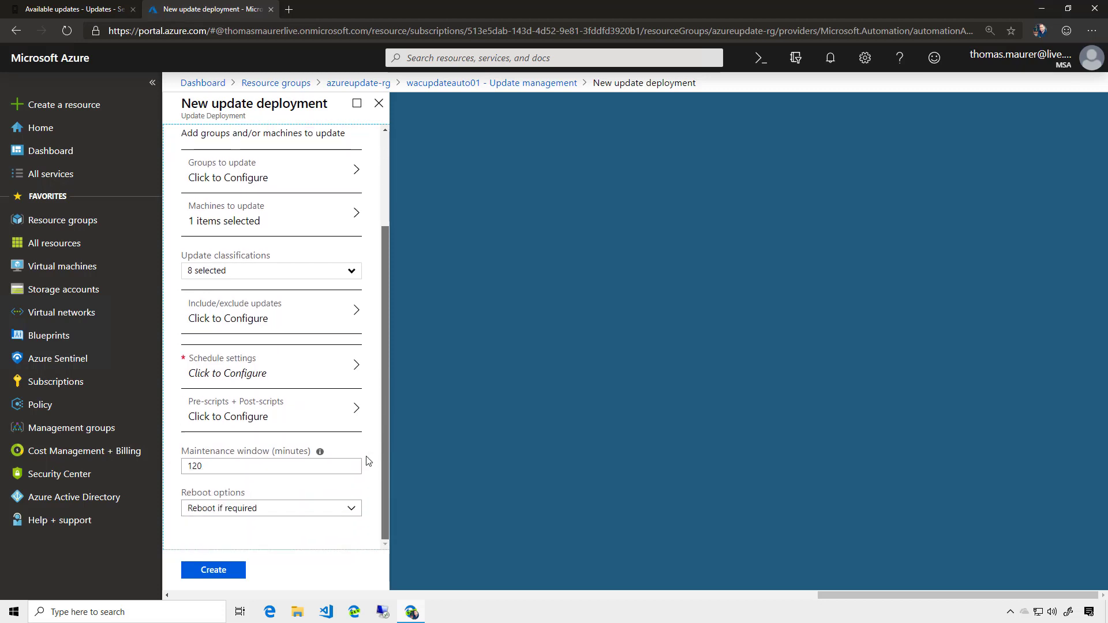
{"action": "left_click", "coordinate": [295, 364]}
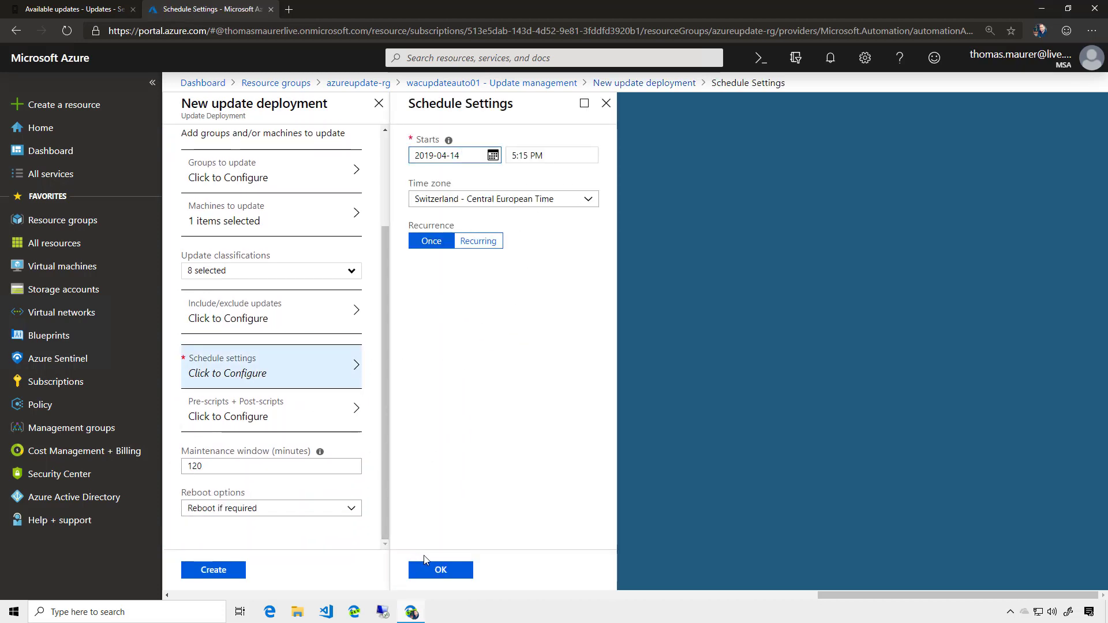
{"action": "left_click", "coordinate": [456, 578]}
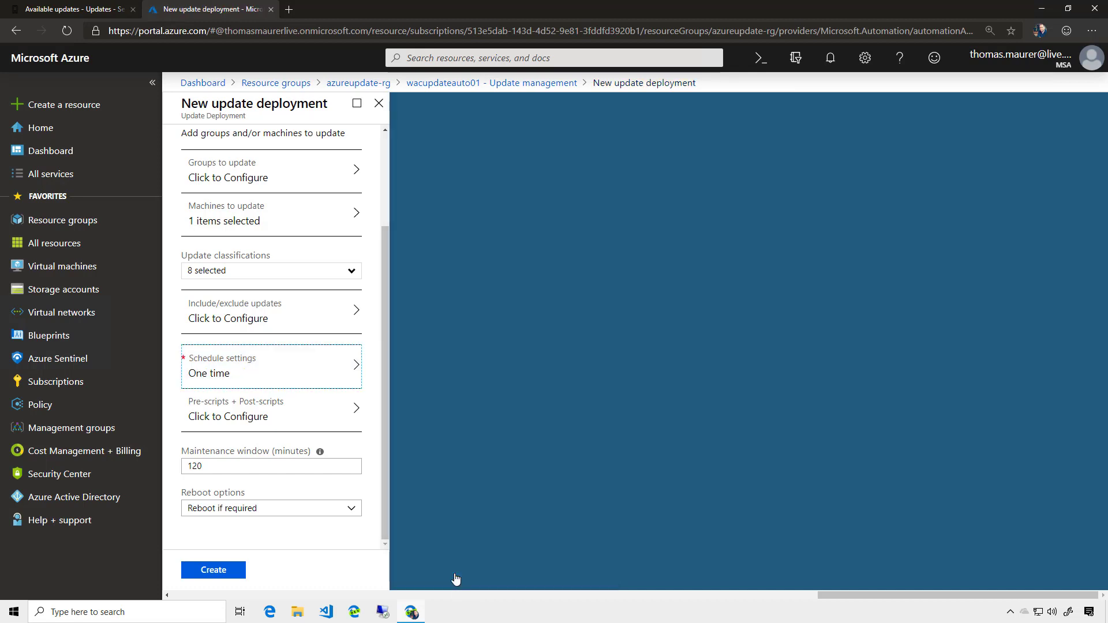
{"action": "left_click", "coordinate": [354, 515]}
{"action": "left_click", "coordinate": [234, 571]}
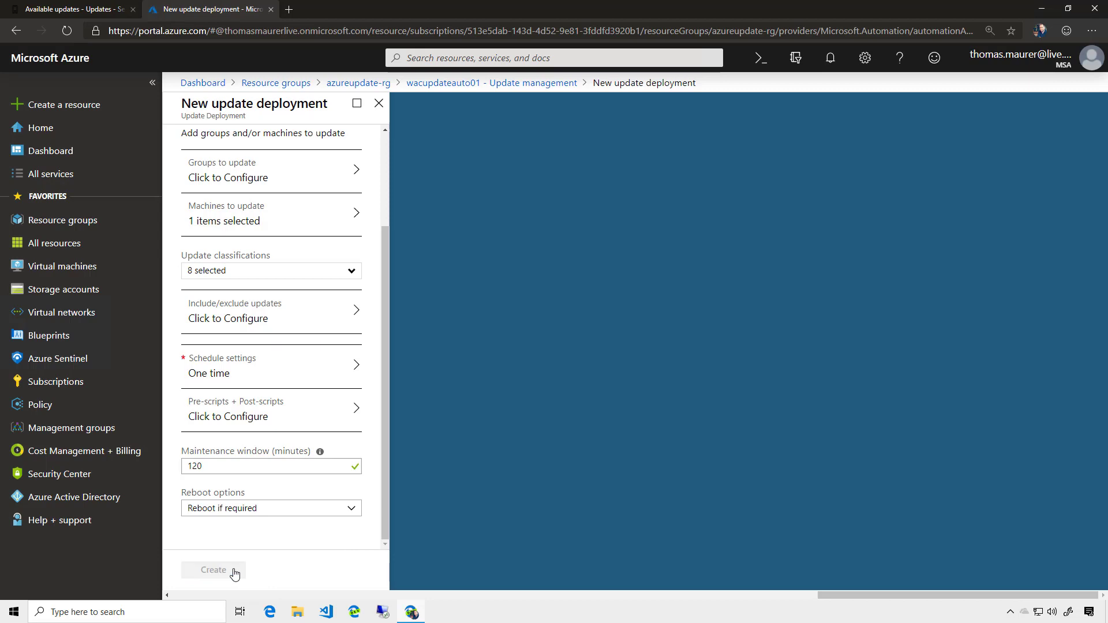